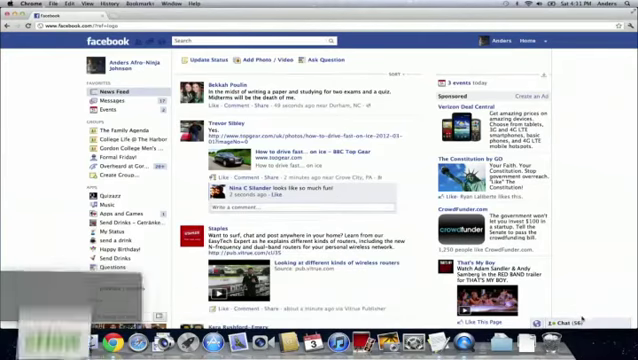
{"action": "left_click", "coordinate": [582, 323]}
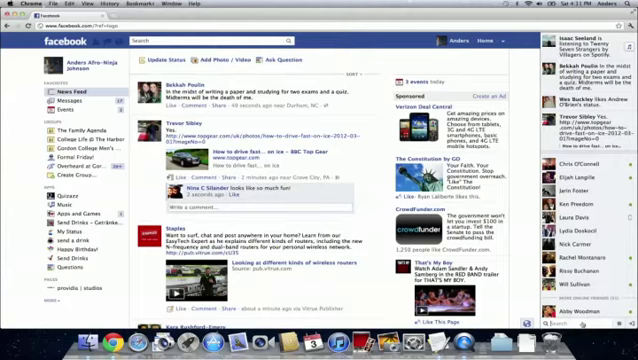
{"action": "left_click", "coordinate": [600, 258]}
{"action": "left_click", "coordinate": [588, 244]}
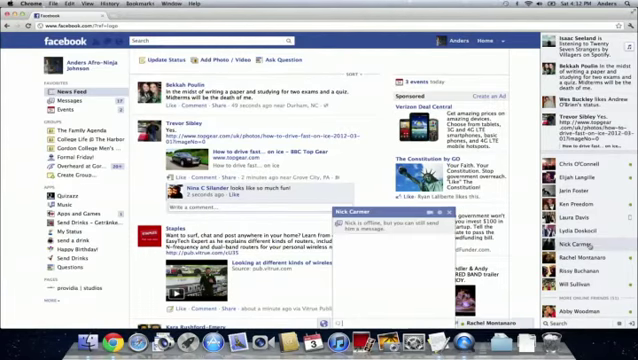
{"action": "left_click", "coordinate": [596, 230]}
{"action": "left_click", "coordinate": [596, 204]}
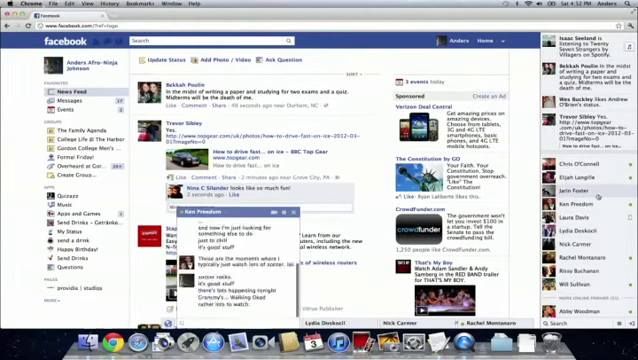
{"action": "left_click", "coordinate": [596, 190]}
{"action": "left_click", "coordinate": [590, 177]}
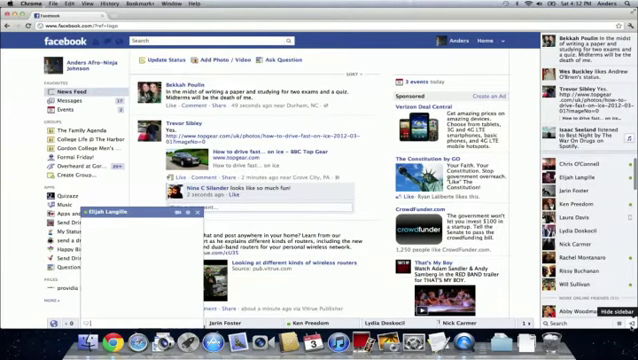
{"action": "left_click", "coordinate": [631, 323]}
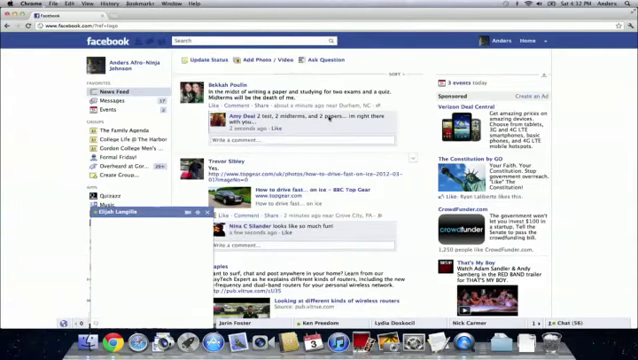
Zoom the browser page out two levels with Cmd+minus
{"action": "key", "text": "super+minus"}
{"action": "key", "text": "super+minus"}
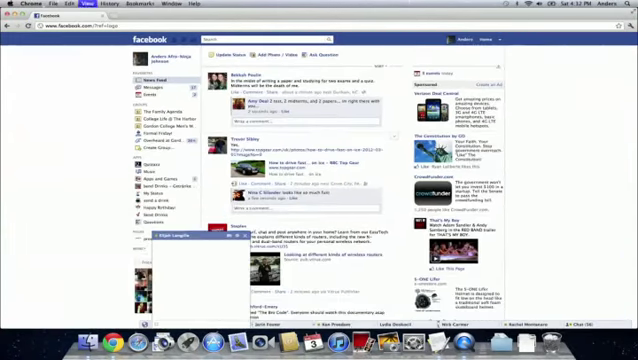
{"action": "key", "text": "super+minus"}
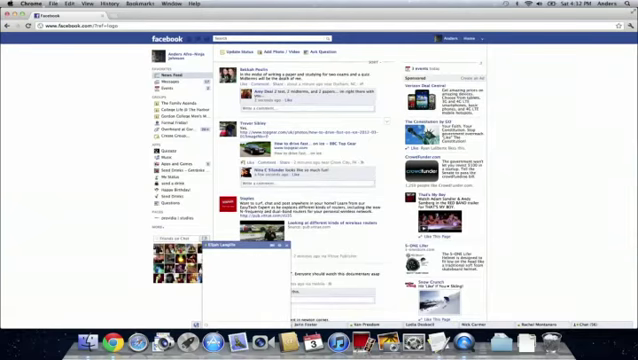